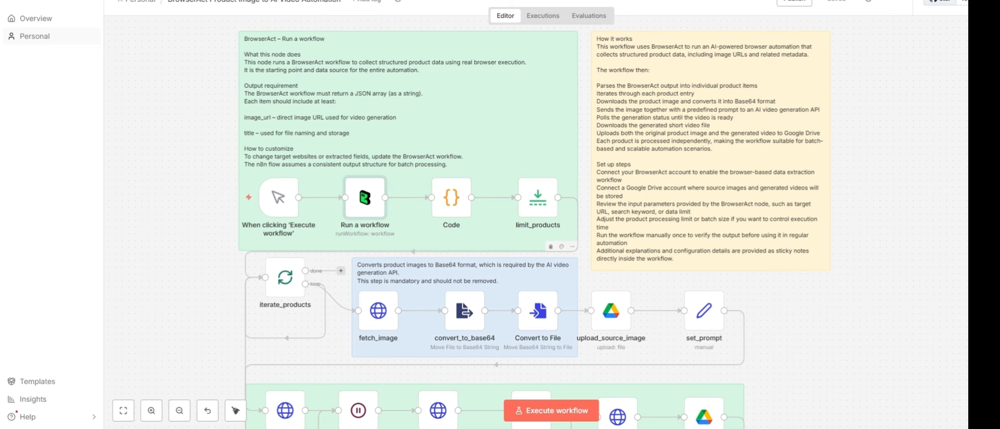
- Review the Run a workflow node's parameters, including the available sources for searching workflows, and return to the canvas
{"action": "double_click", "coordinate": [369, 201]}
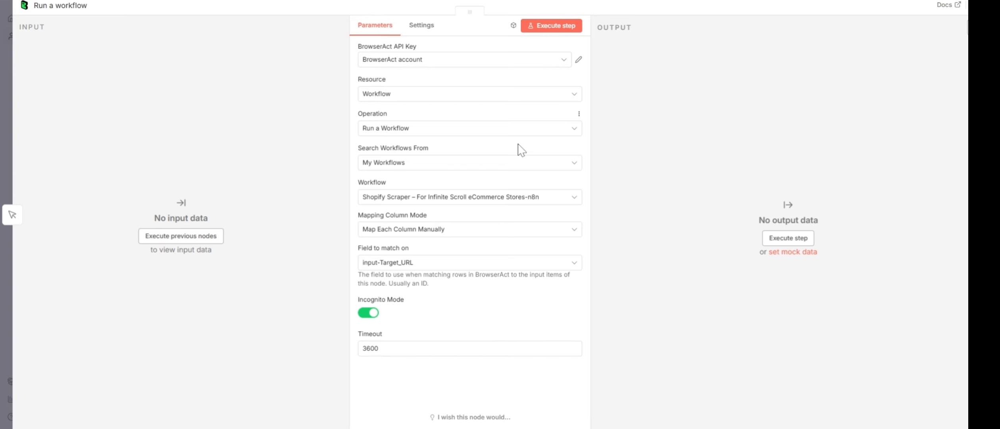
{"action": "left_click", "coordinate": [511, 169]}
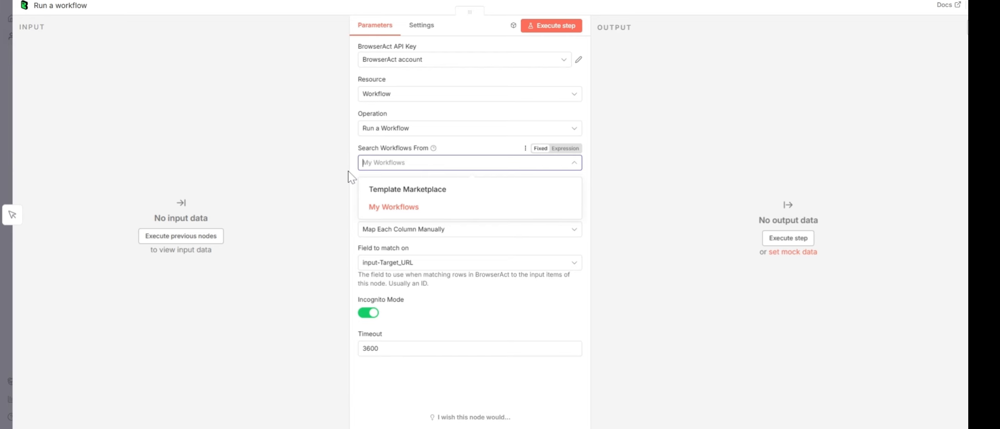
{"action": "left_click", "coordinate": [461, 218]}
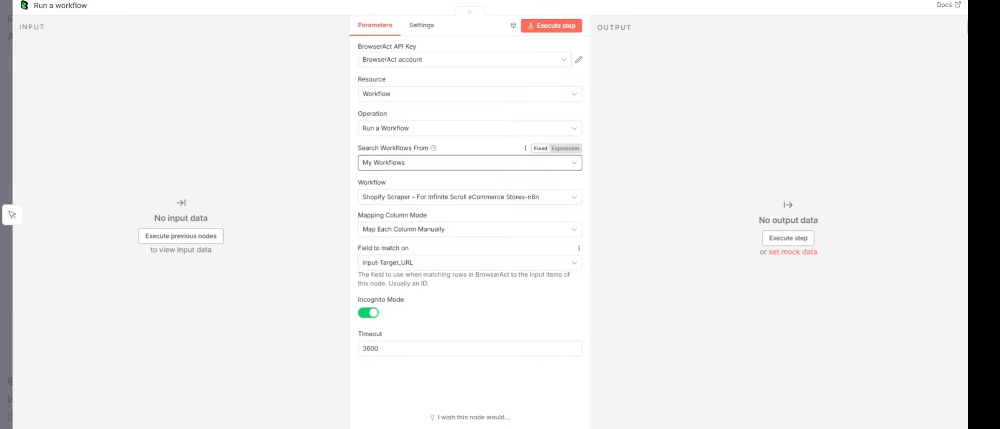
{"action": "left_click", "coordinate": [974, 6]}
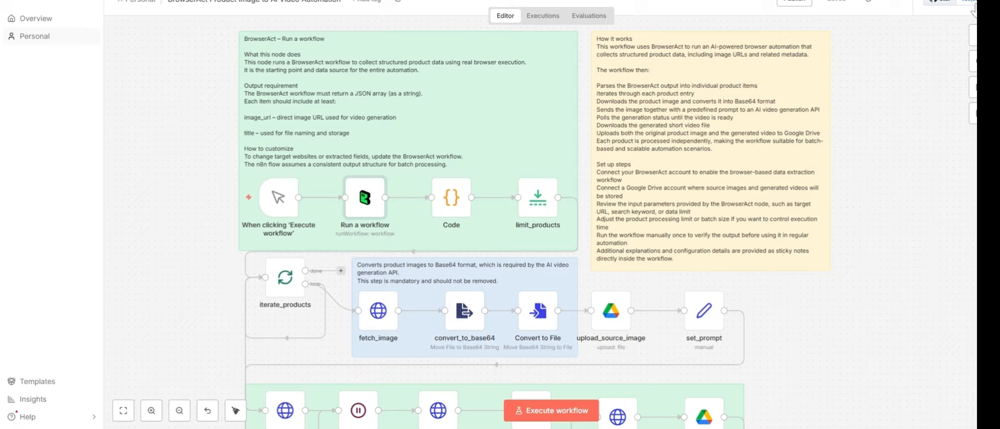
- Read through the JavaScript in the Code node from its first line, then close the node
{"action": "double_click", "coordinate": [446, 206]}
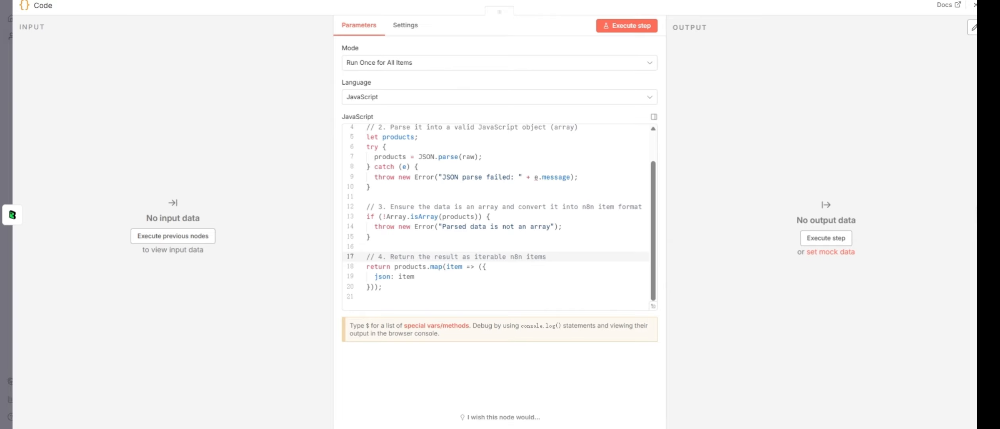
{"action": "scroll", "coordinate": [499, 217], "scroll_direction": "up", "scroll_amount": 1}
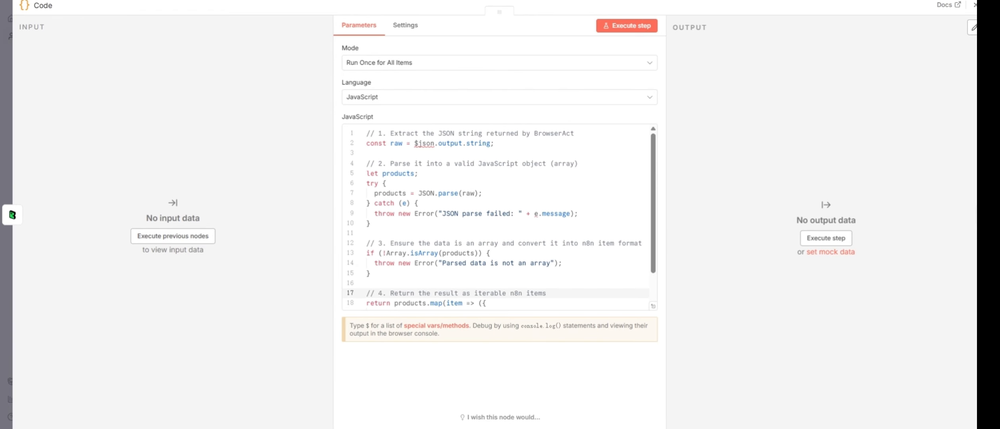
{"action": "key", "text": "Escape"}
- Inspect the item limit in the limit_products node and the batch size in the iterate_products node
{"action": "left_click", "coordinate": [542, 217]}
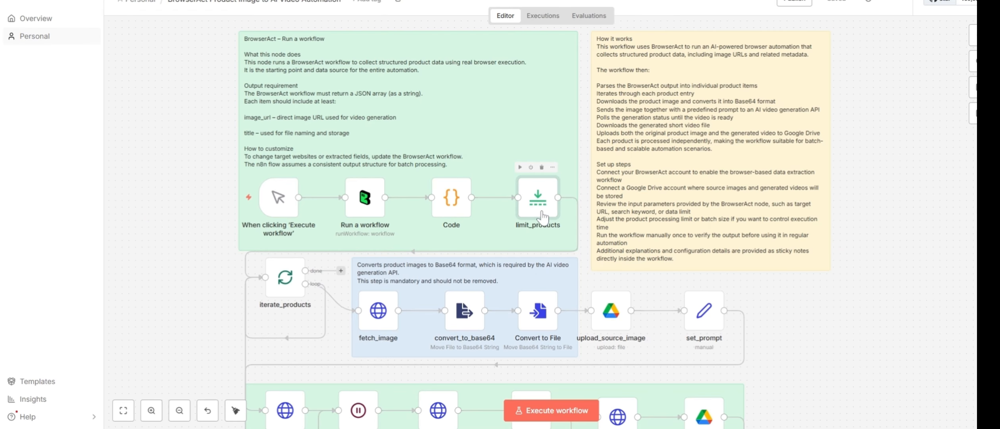
{"action": "double_click", "coordinate": [542, 214]}
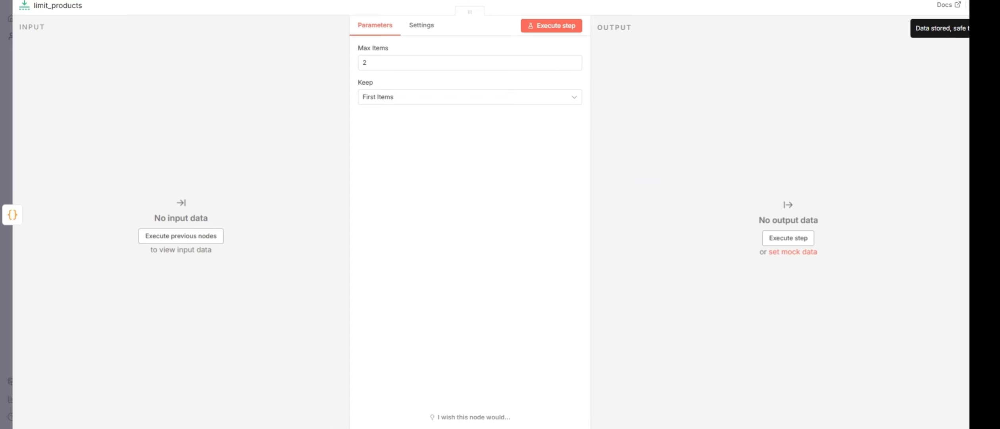
{"action": "key", "text": "Escape"}
{"action": "left_click", "coordinate": [285, 280]}
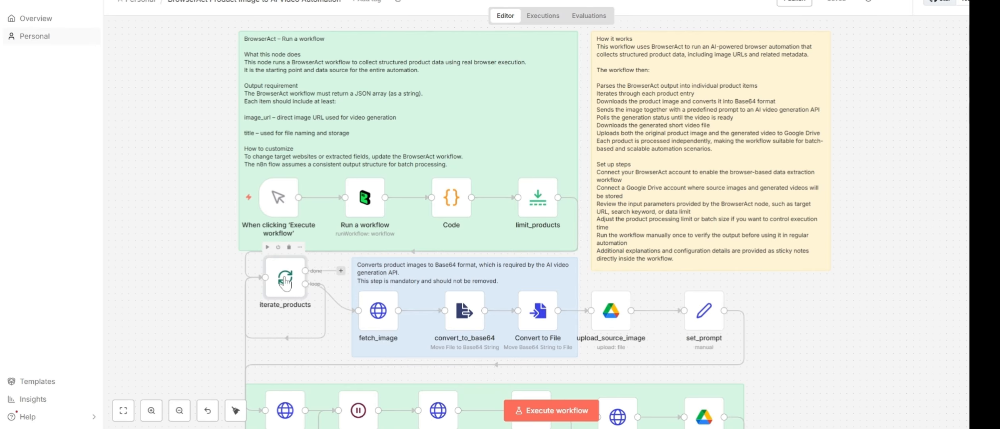
{"action": "double_click", "coordinate": [284, 280]}
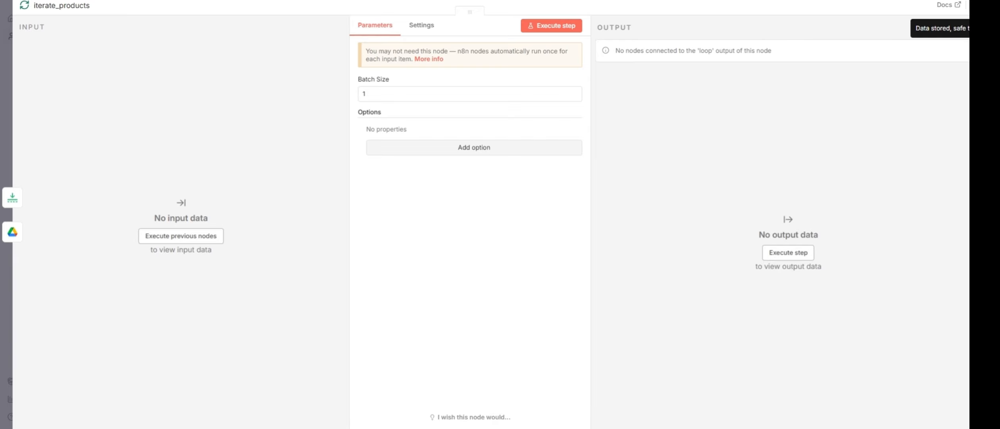
{"action": "key", "text": "Escape"}
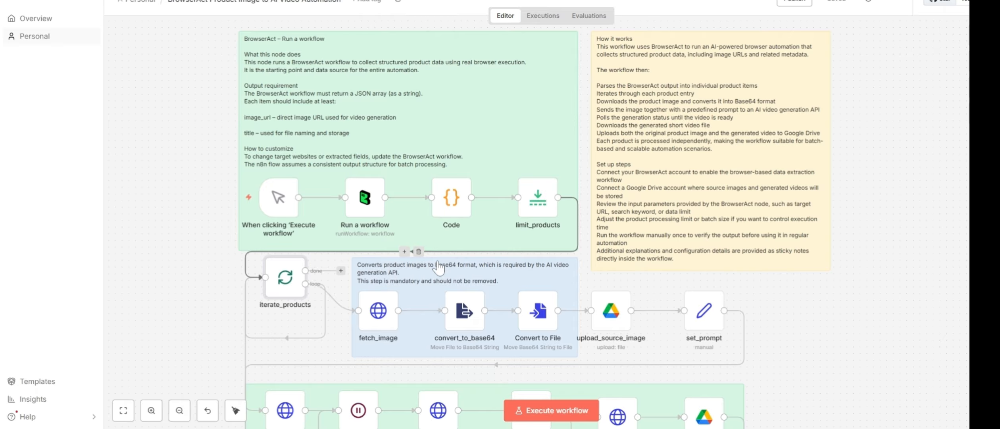
- Examine the fetch_image node's request method options and its image URL expression, then close the node
{"action": "double_click", "coordinate": [374, 318]}
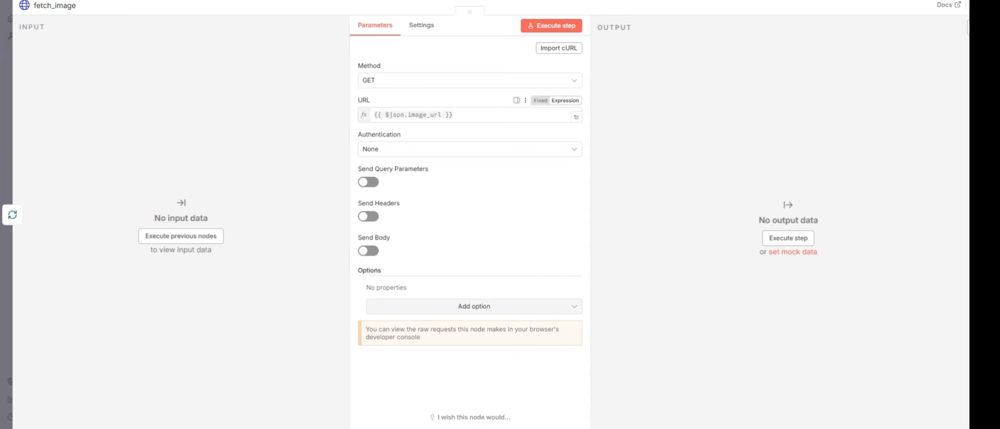
{"action": "left_click", "coordinate": [447, 81]}
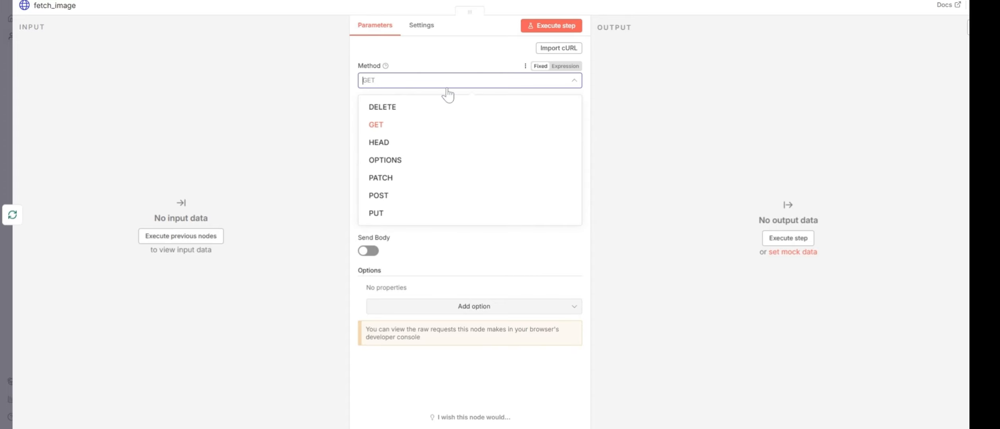
{"action": "left_click", "coordinate": [390, 86]}
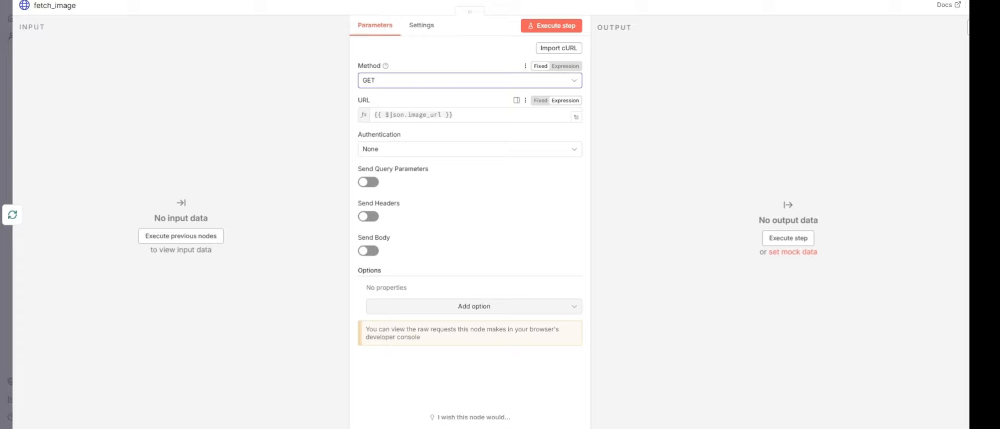
{"action": "left_click", "coordinate": [469, 115]}
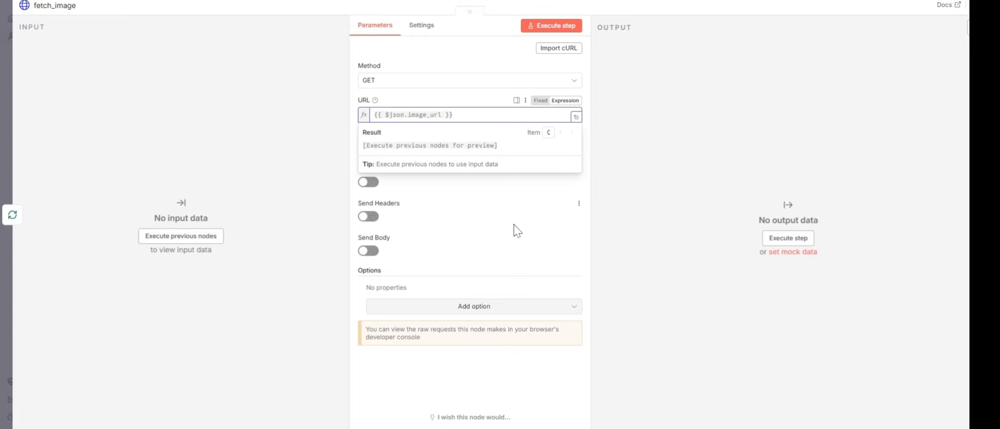
{"action": "left_click", "coordinate": [446, 216]}
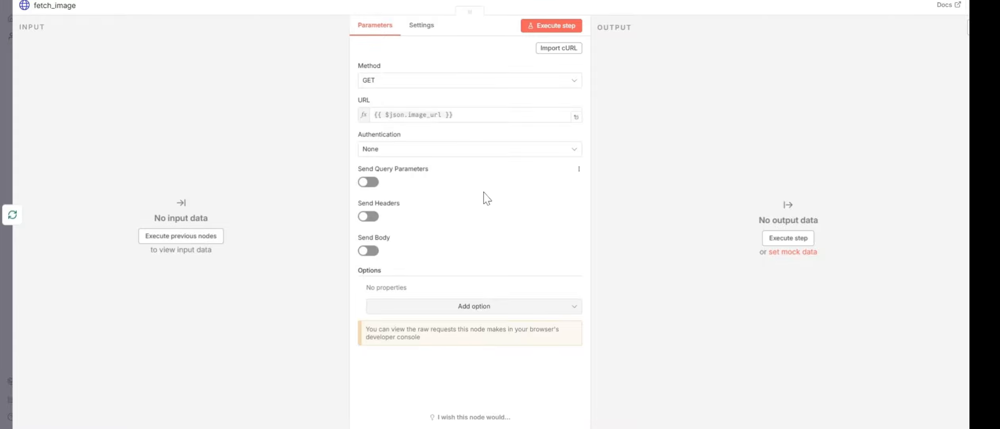
{"action": "key", "text": "Escape"}
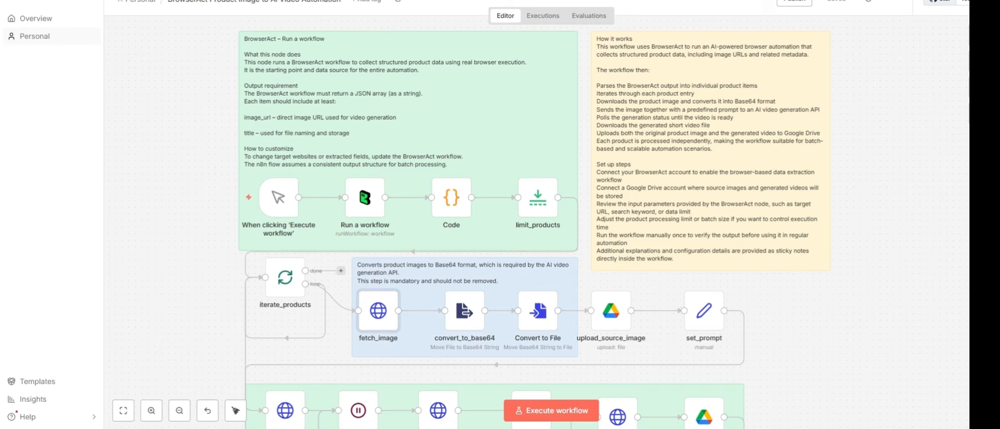
- Check the convert_to_base64 node's operation choices and its input and output fields, then close the node
{"action": "double_click", "coordinate": [469, 314]}
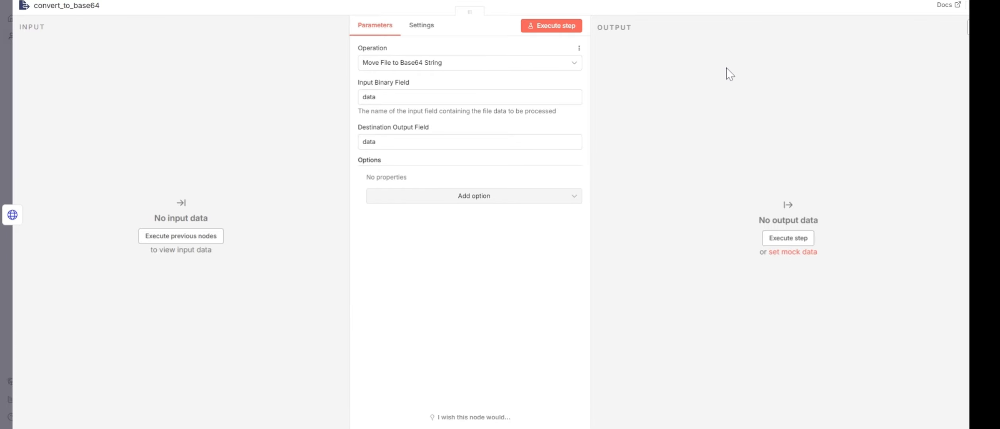
{"action": "mouse_move", "coordinate": [435, 90]}
{"action": "left_click", "coordinate": [443, 74]}
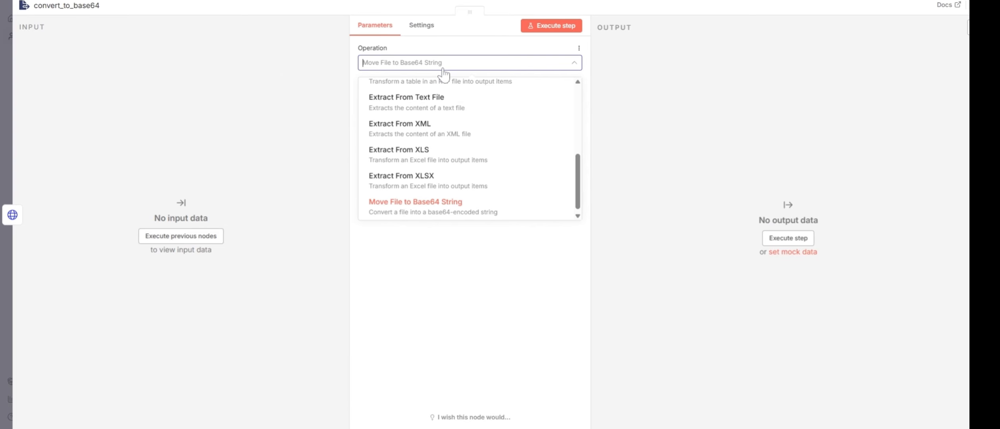
{"action": "left_click", "coordinate": [443, 71]}
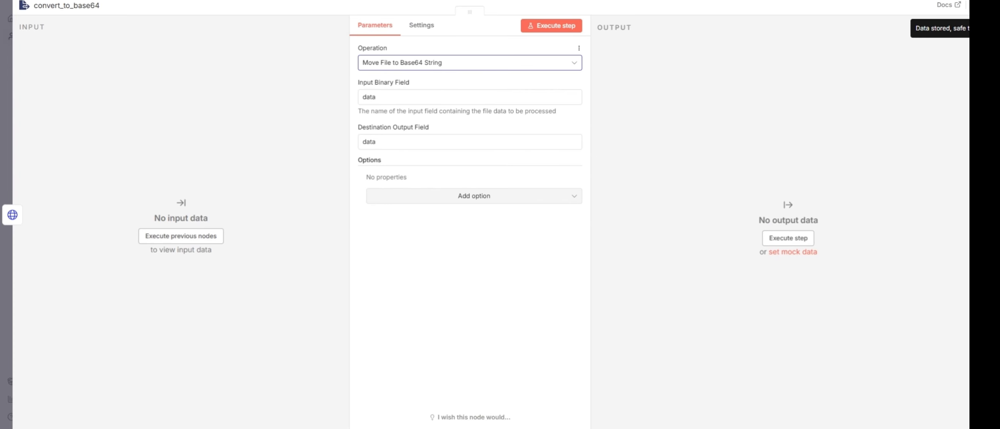
{"action": "key", "text": "Escape"}
- Review the Convert to File node's operation and the upload_source_image node's Google Drive upload settings
{"action": "double_click", "coordinate": [538, 310]}
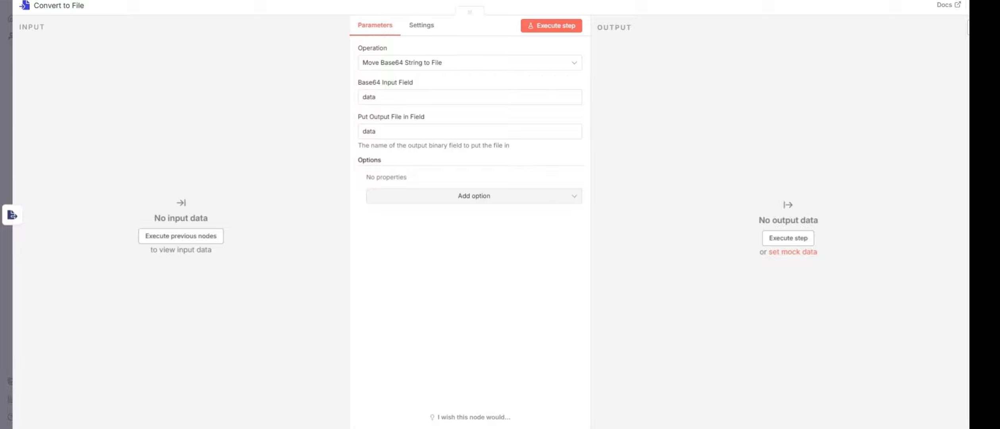
{"action": "left_click", "coordinate": [534, 70]}
{"action": "left_click", "coordinate": [534, 68]}
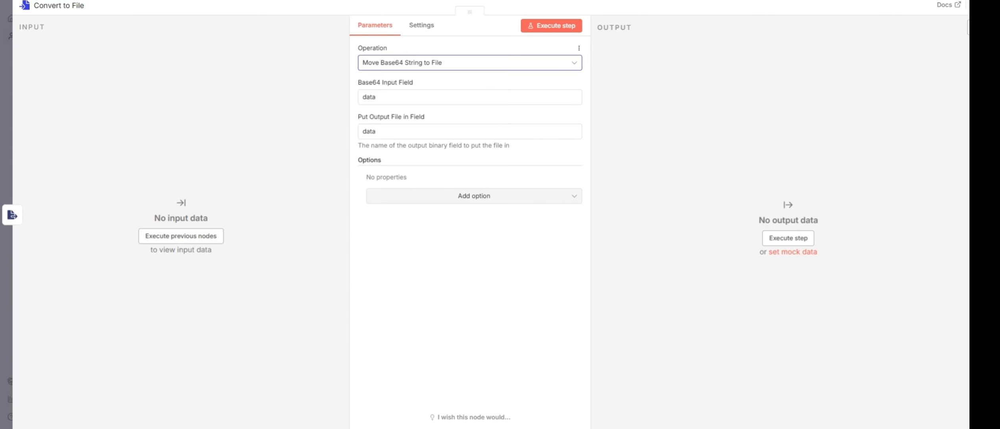
{"action": "left_click", "coordinate": [964, 7]}
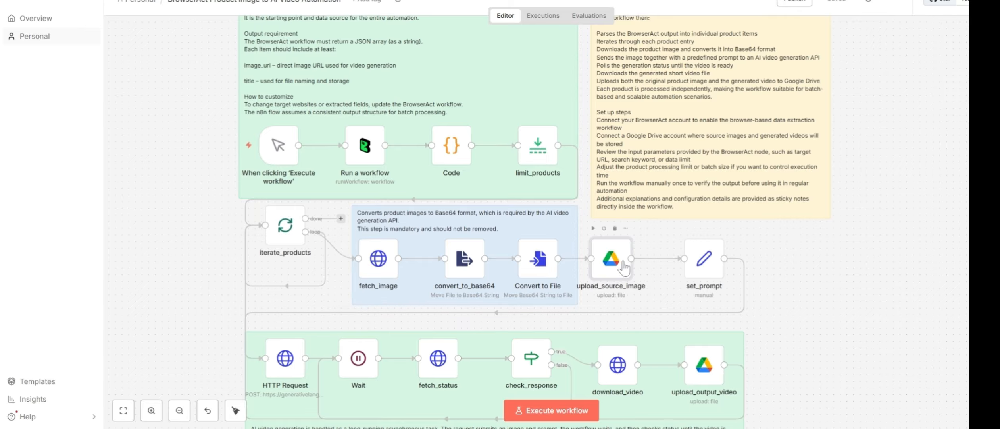
{"action": "double_click", "coordinate": [613, 262]}
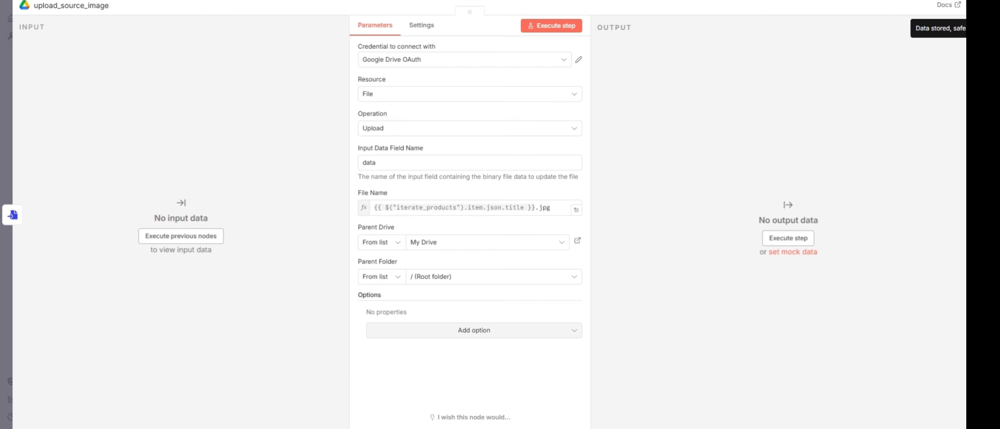
{"action": "key", "text": "Escape"}
- Read the full video prompt expression in the set_prompt node and return to the canvas
{"action": "left_click", "coordinate": [706, 273]}
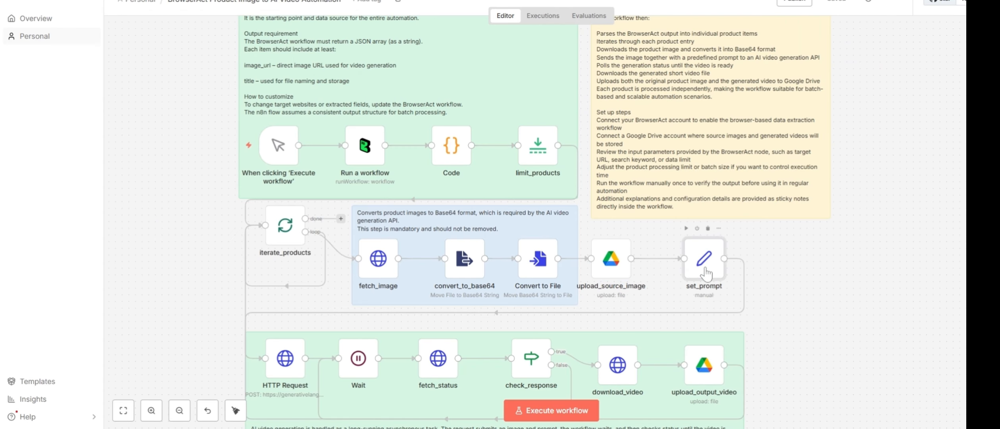
{"action": "double_click", "coordinate": [706, 273]}
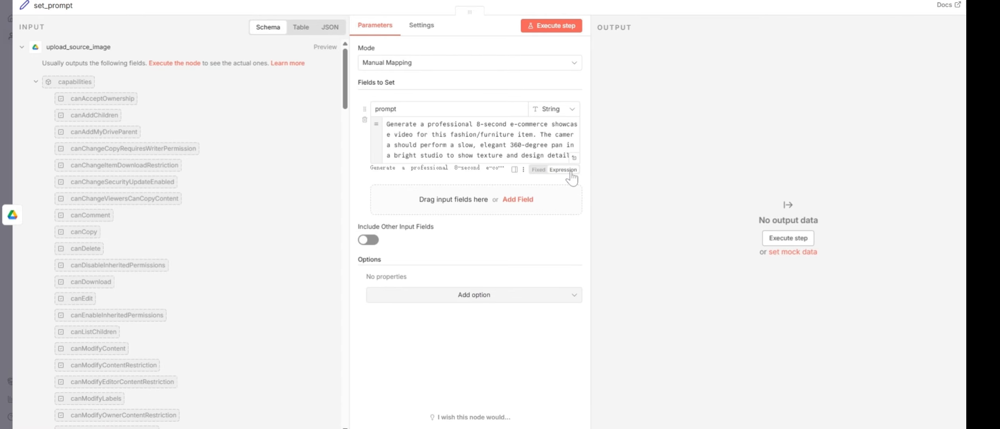
{"action": "left_click", "coordinate": [573, 158]}
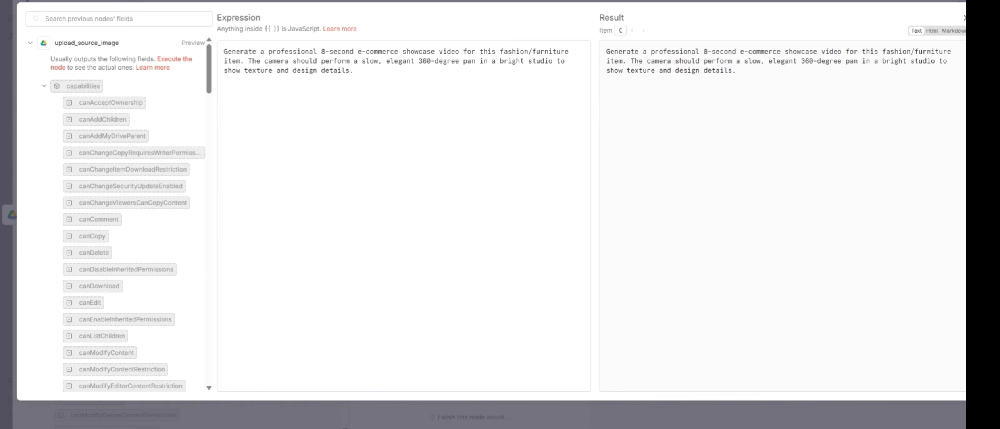
{"action": "key", "text": "Escape"}
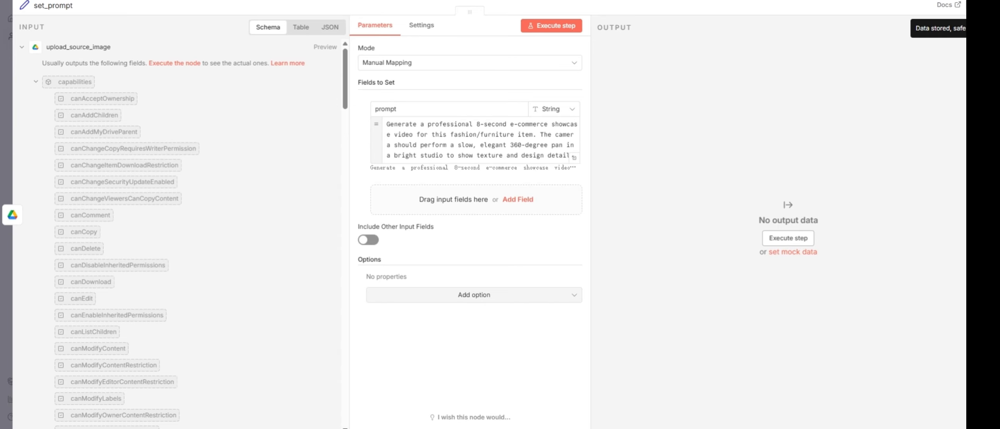
{"action": "left_click", "coordinate": [975, 5]}
- Examine the HTTP Request node's method, URL, authentication and full JSON body expression, then close the node
{"action": "scroll", "coordinate": [285, 326], "scroll_direction": "up", "scroll_amount": 1}
{"action": "scroll", "coordinate": [285, 328], "scroll_direction": "down", "scroll_amount": 3}
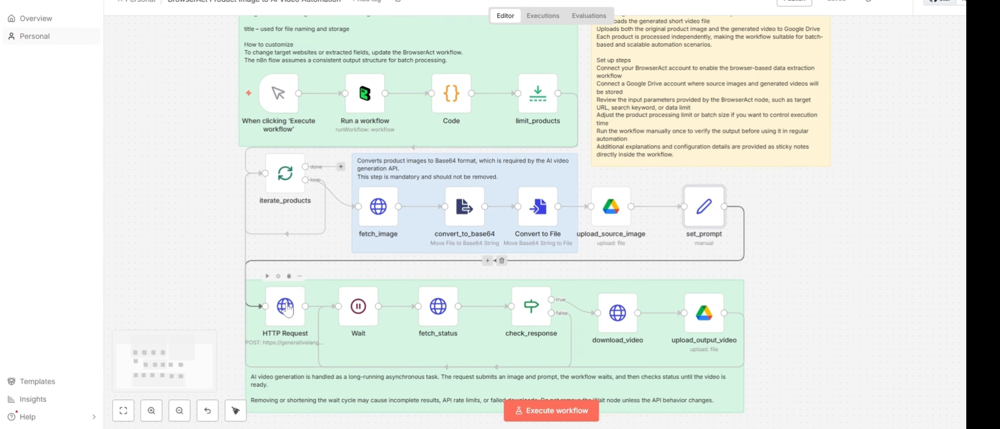
{"action": "double_click", "coordinate": [285, 308]}
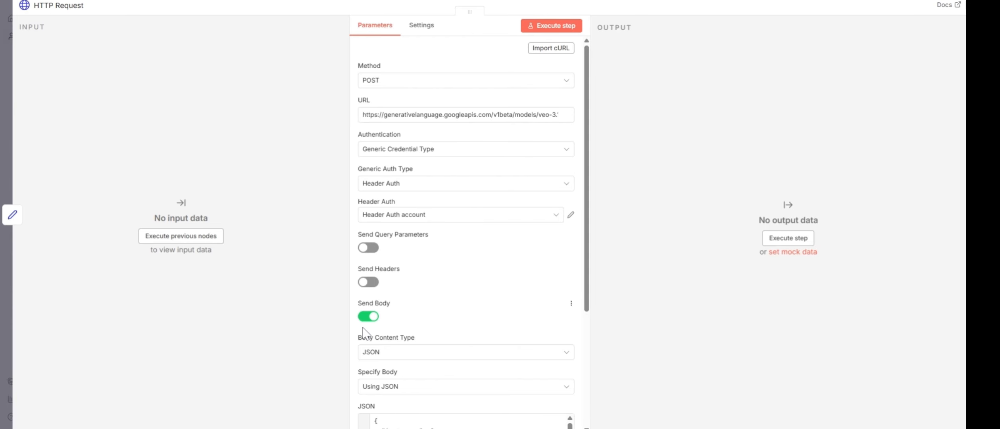
{"action": "scroll", "coordinate": [415, 307], "scroll_direction": "down", "scroll_amount": 2}
{"action": "scroll", "coordinate": [415, 306], "scroll_direction": "down", "scroll_amount": 2}
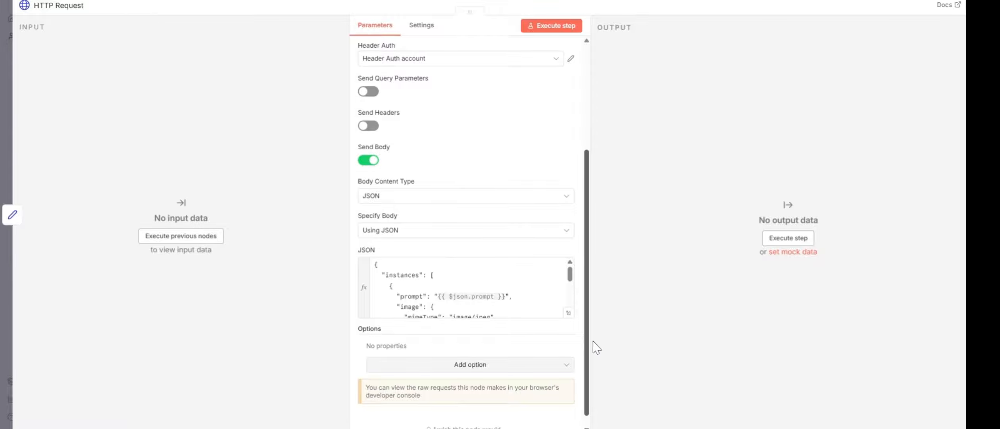
{"action": "left_click", "coordinate": [568, 313]}
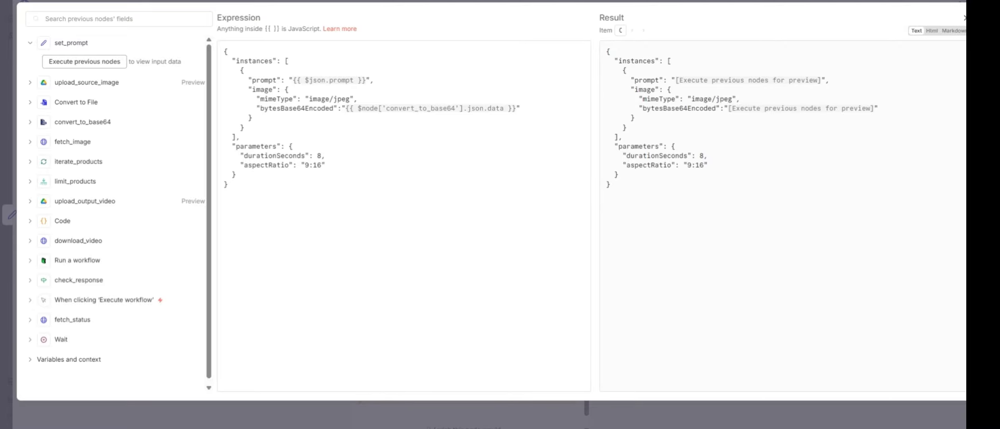
{"action": "left_click", "coordinate": [964, 17]}
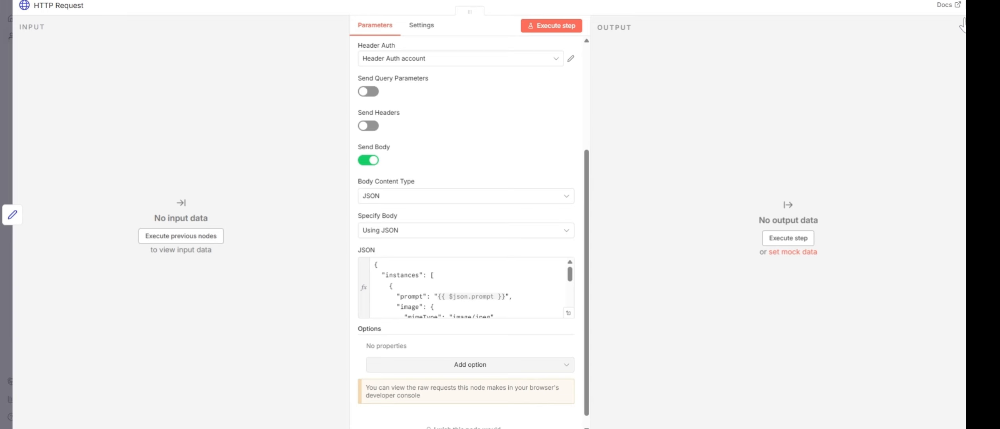
{"action": "scroll", "coordinate": [389, 150], "scroll_direction": "up", "scroll_amount": 4}
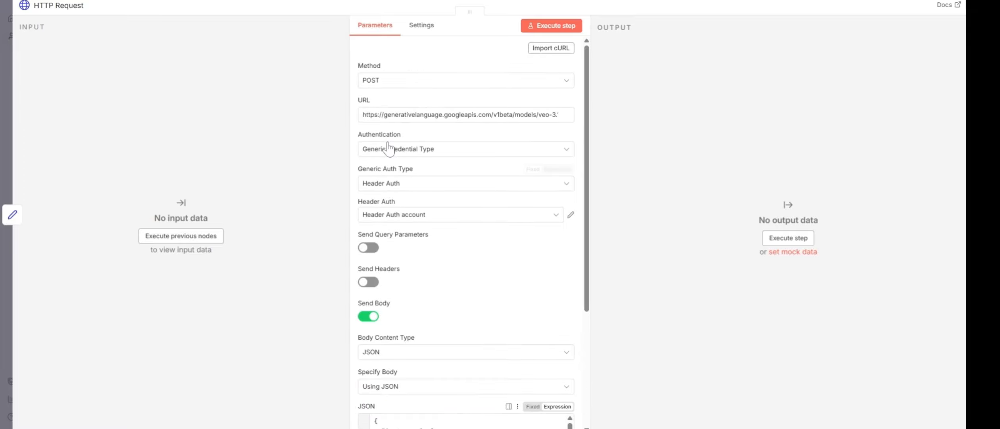
{"action": "key", "text": "Escape"}
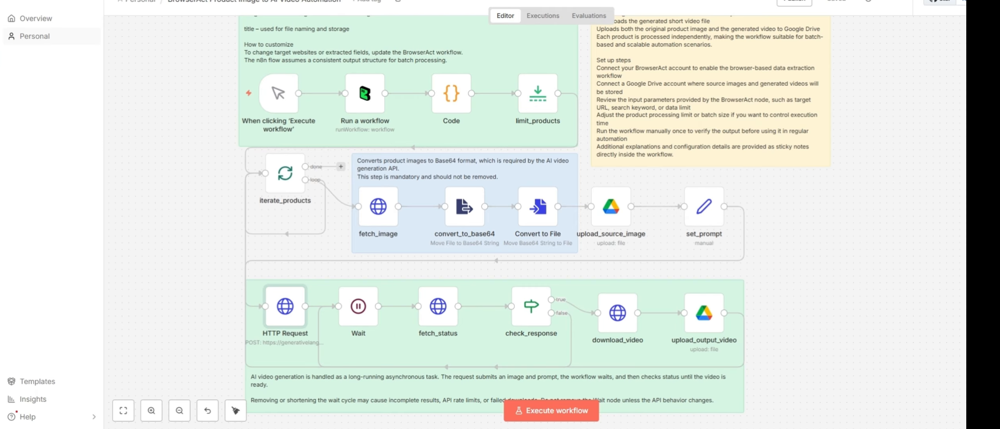
- Review the Wait node's resume and duration settings, then check the fetch_status node's method choices, keeping GET
{"action": "double_click", "coordinate": [352, 316]}
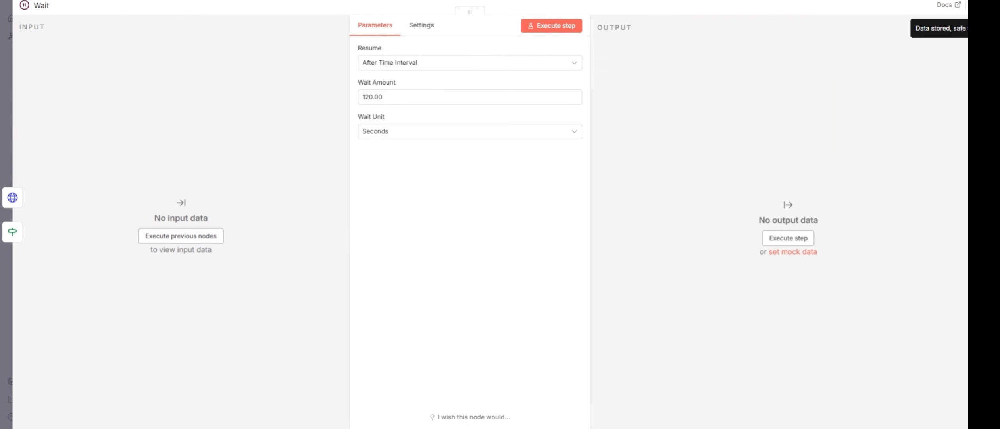
{"action": "key", "text": "Escape"}
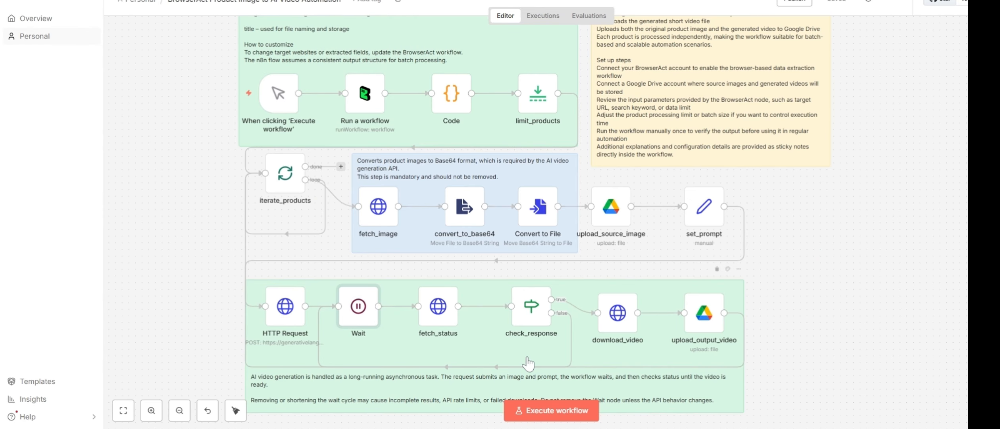
{"action": "double_click", "coordinate": [442, 320]}
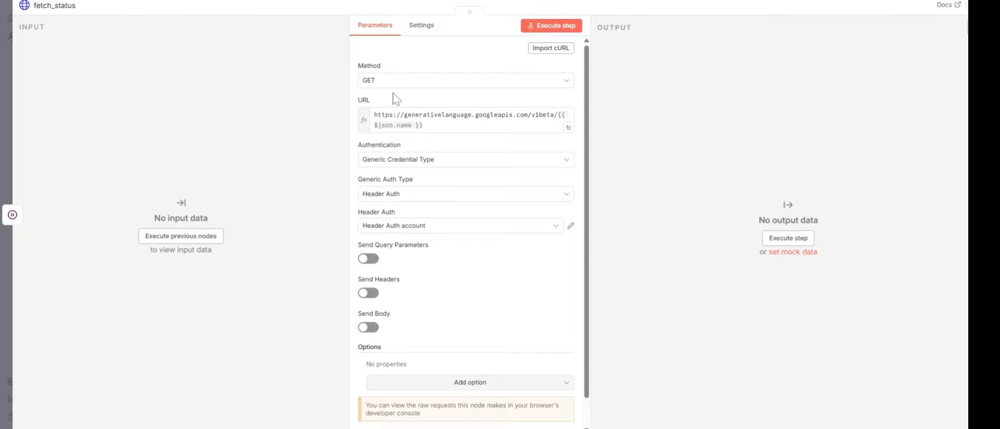
{"action": "left_click", "coordinate": [411, 81]}
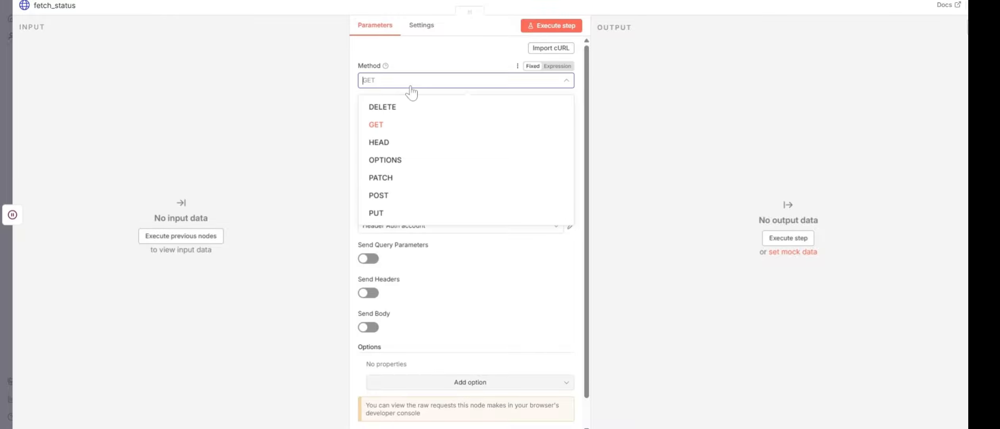
{"action": "left_click", "coordinate": [399, 125]}
- Examine the fetch_status node's URL expression, authentication and remaining request options, then return to the canvas
{"action": "left_click_drag", "start_coordinate": [374, 115], "coordinate": [554, 115]}
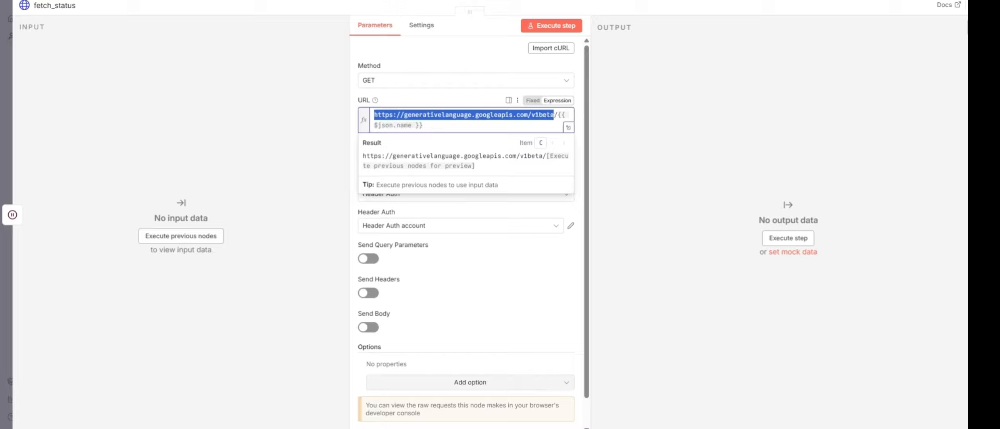
{"action": "left_click", "coordinate": [676, 127]}
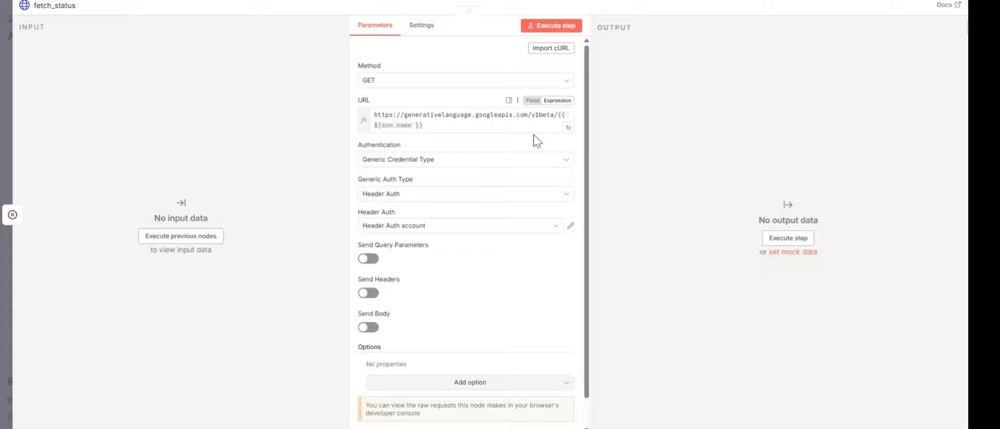
{"action": "left_click", "coordinate": [453, 125]}
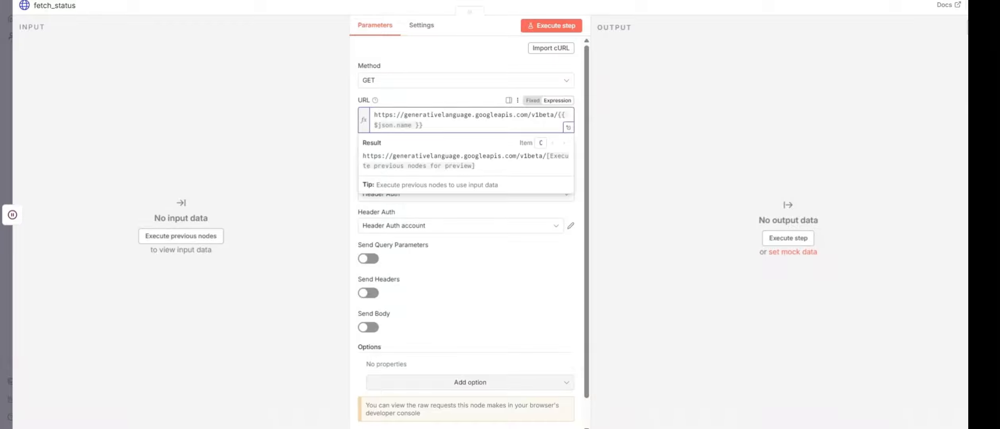
{"action": "left_click", "coordinate": [649, 134]}
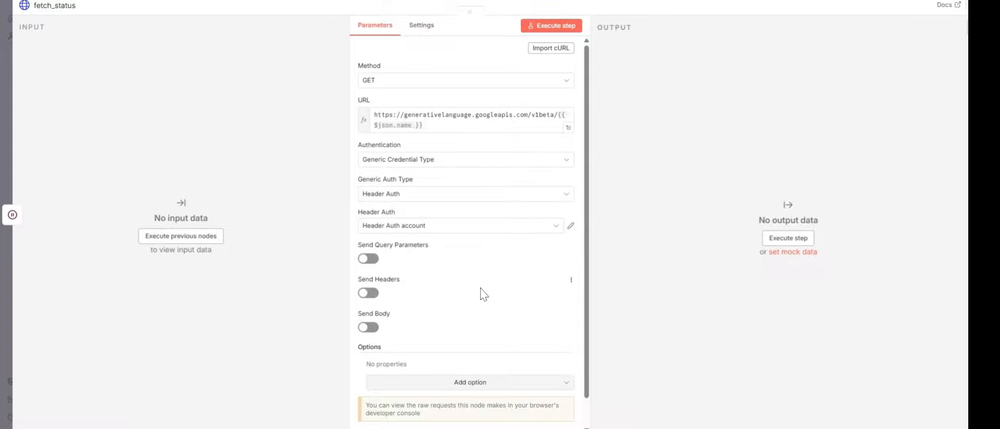
{"action": "scroll", "coordinate": [483, 294], "scroll_direction": "down", "scroll_amount": 1}
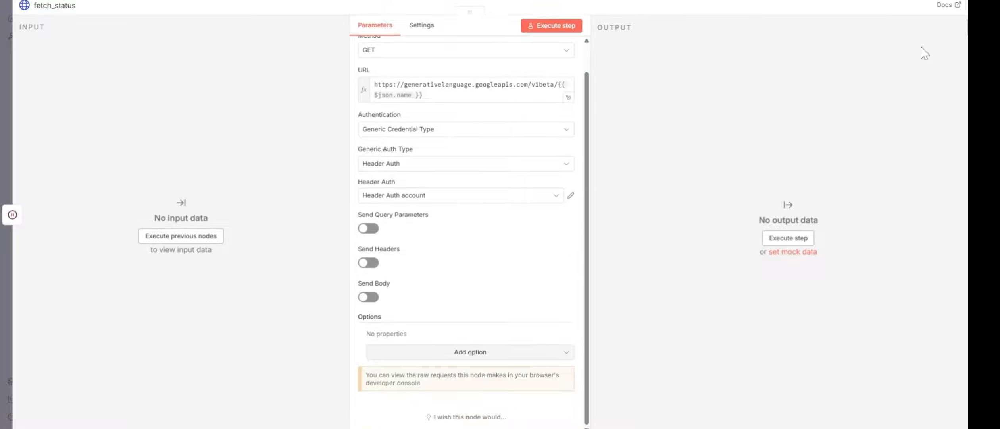
{"action": "scroll", "coordinate": [541, 177], "scroll_direction": "up", "scroll_amount": 1}
{"action": "scroll", "coordinate": [544, 183], "scroll_direction": "up", "scroll_amount": 2}
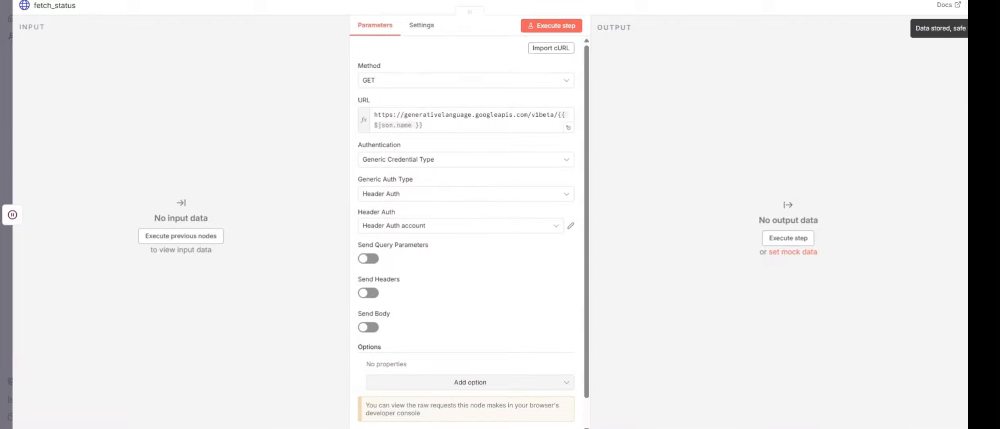
{"action": "key", "text": "Escape"}
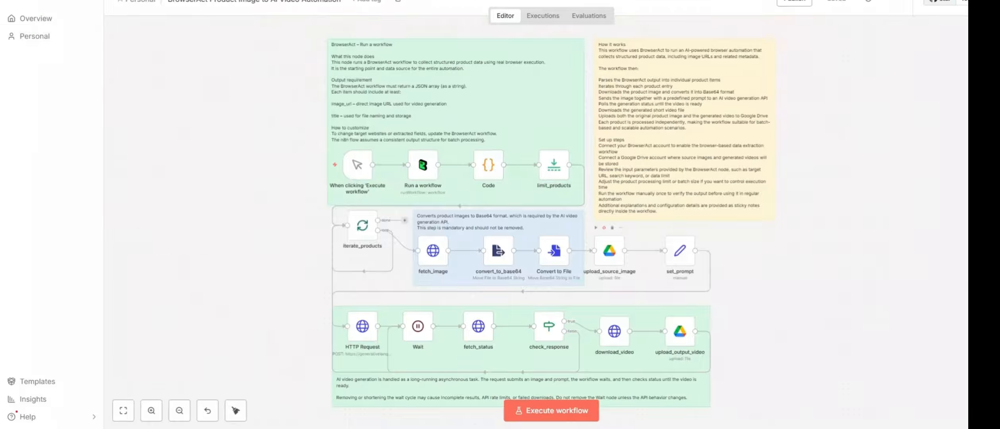
- Review the check_response node's condition and the download_video node's request and response settings, closing each node
{"action": "double_click", "coordinate": [554, 331]}
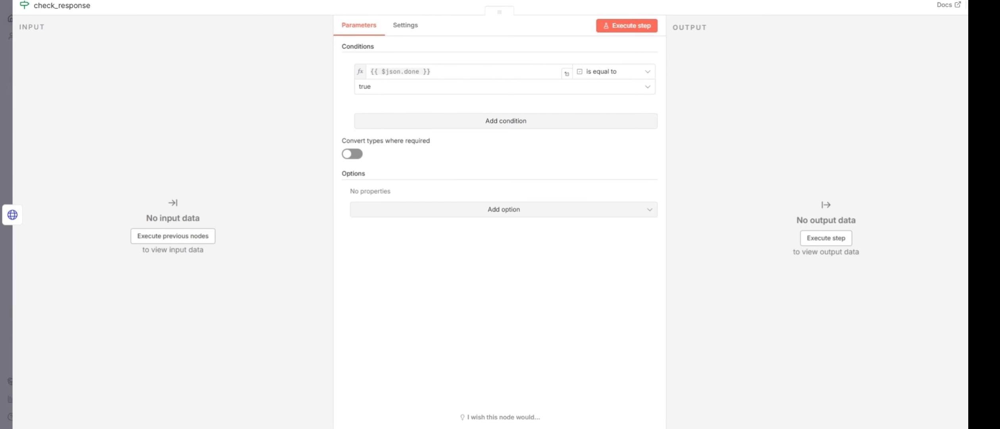
{"action": "left_click", "coordinate": [976, 5]}
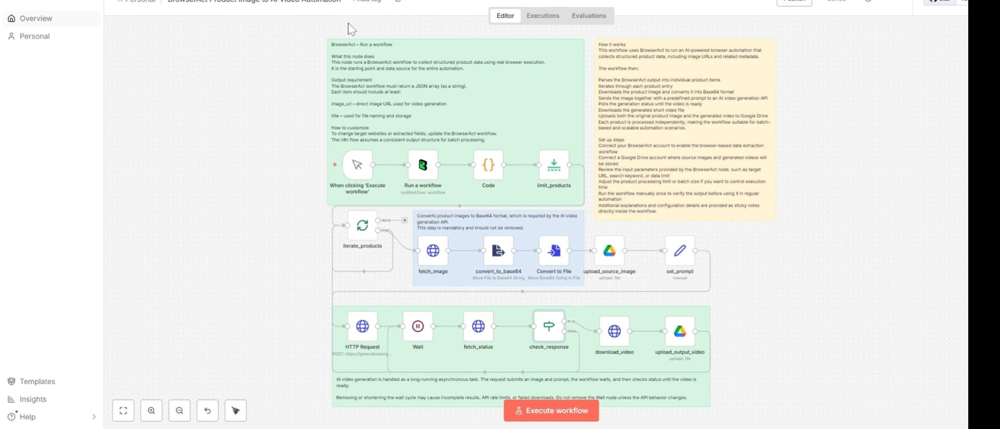
{"action": "scroll", "coordinate": [611, 321], "scroll_direction": "up", "scroll_amount": 2}
{"action": "double_click", "coordinate": [611, 324]}
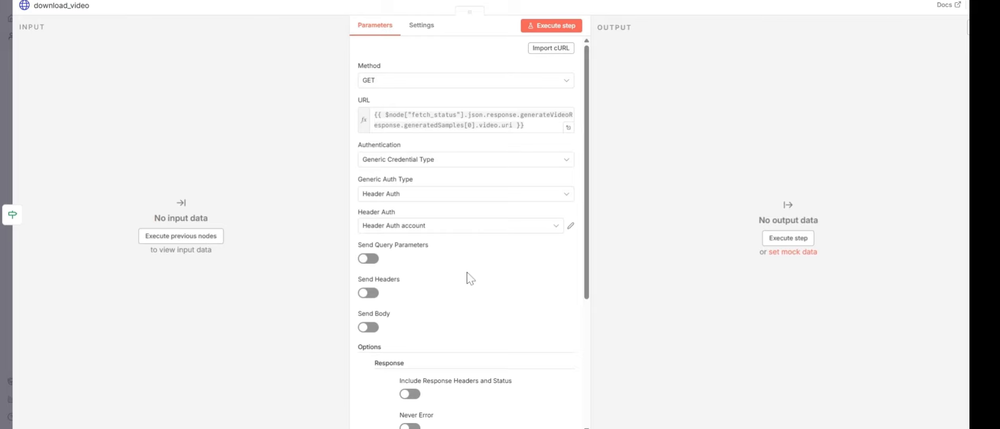
{"action": "scroll", "coordinate": [470, 279], "scroll_direction": "down", "scroll_amount": 2}
{"action": "scroll", "coordinate": [470, 277], "scroll_direction": "down", "scroll_amount": 2}
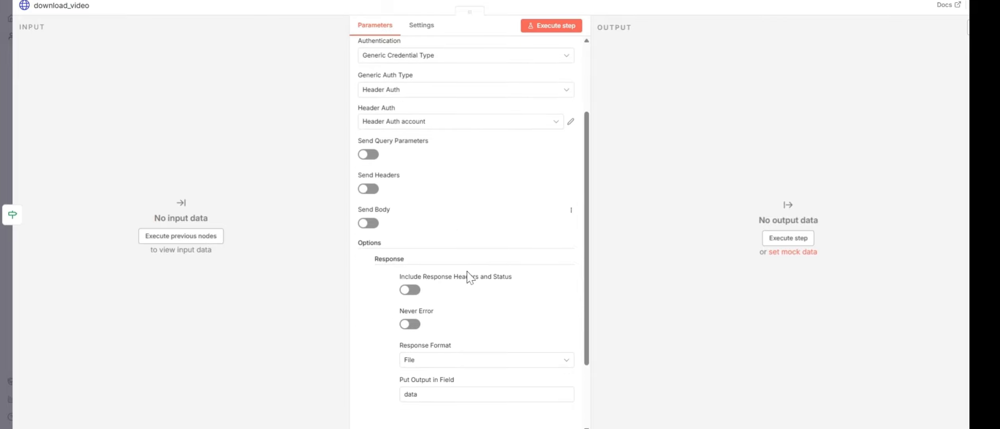
{"action": "scroll", "coordinate": [470, 278], "scroll_direction": "up", "scroll_amount": 4}
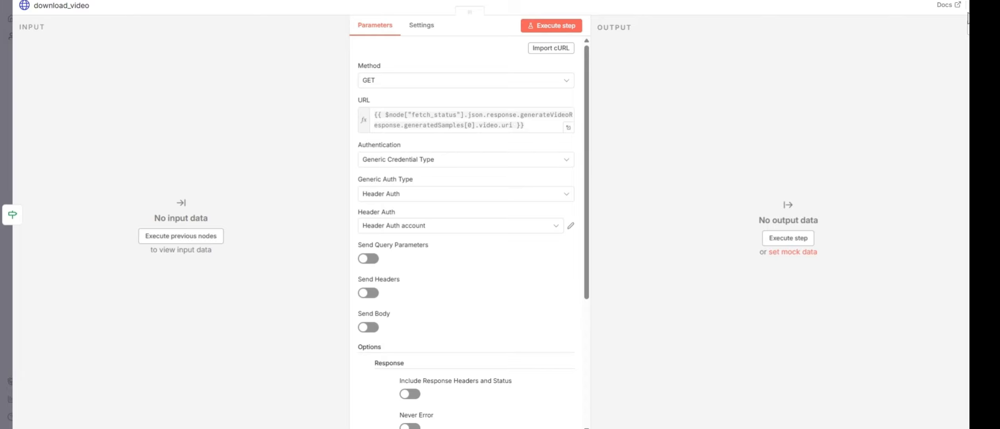
{"action": "key", "text": "Escape"}
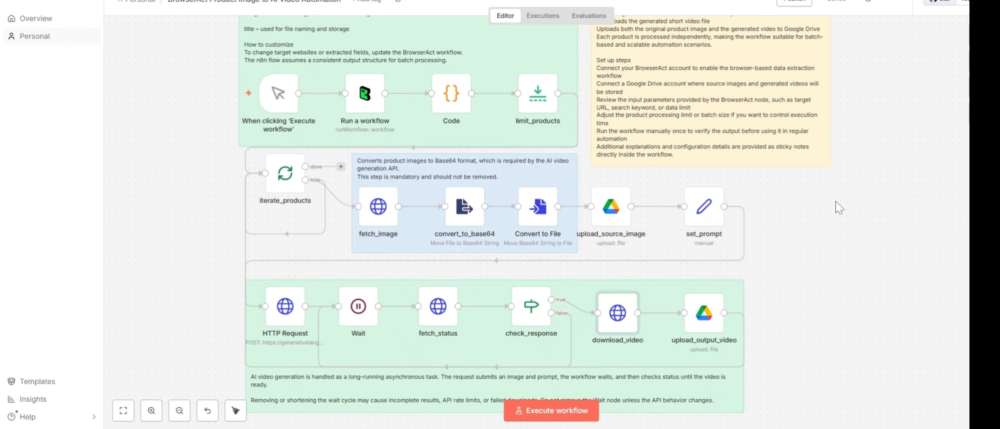
- Check the upload_output_video node's Google Drive upload settings, including file name and parent folder, then close the node
{"action": "left_click", "coordinate": [706, 329]}
{"action": "double_click", "coordinate": [707, 329]}
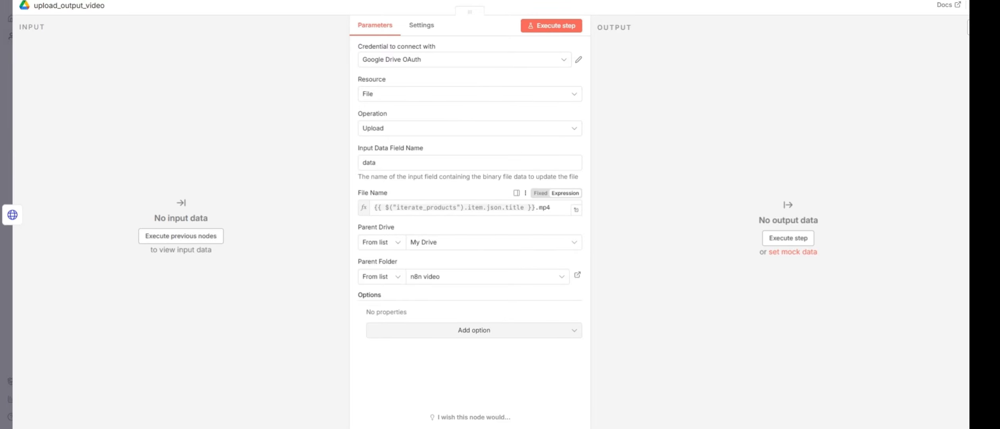
{"action": "mouse_move", "coordinate": [475, 208]}
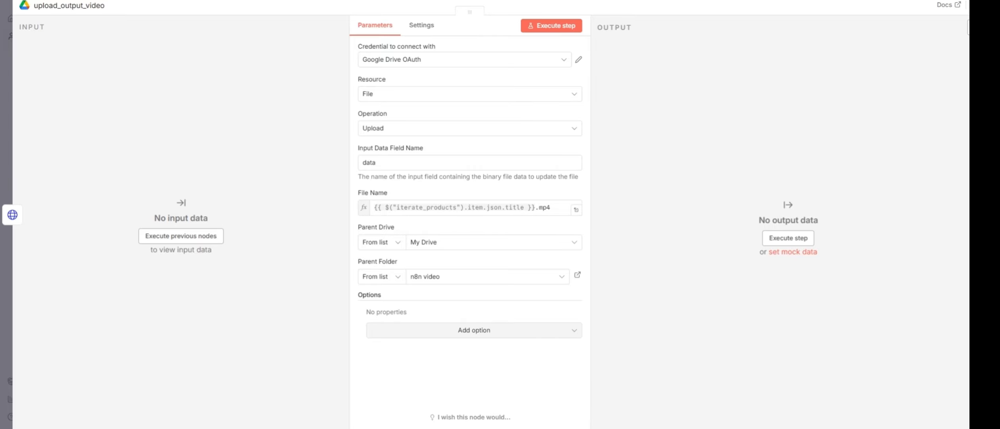
{"action": "left_click", "coordinate": [974, 6]}
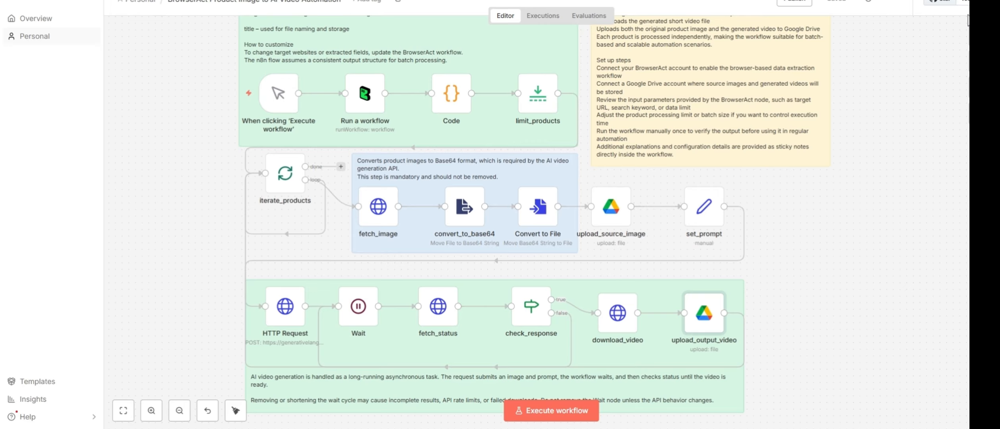